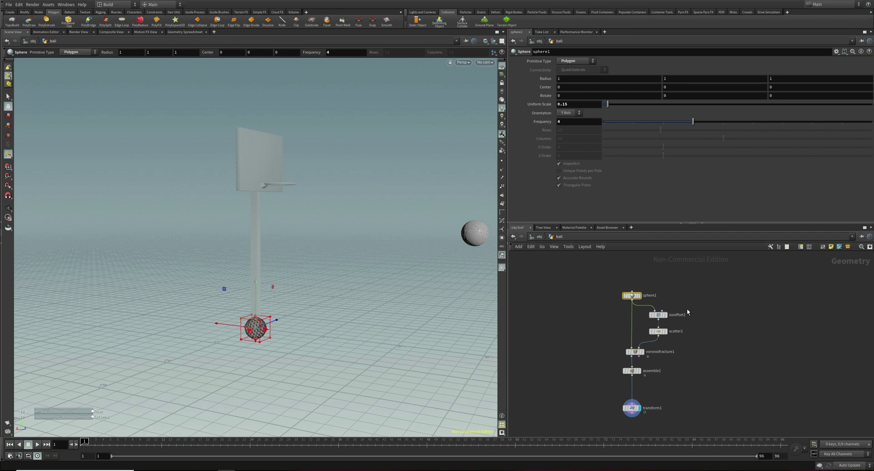
# - Inspect the ball's scatter, Voronoi fracture, assemble and transform nodes, displaying the fracture and transform results
pyautogui.click(659, 332)
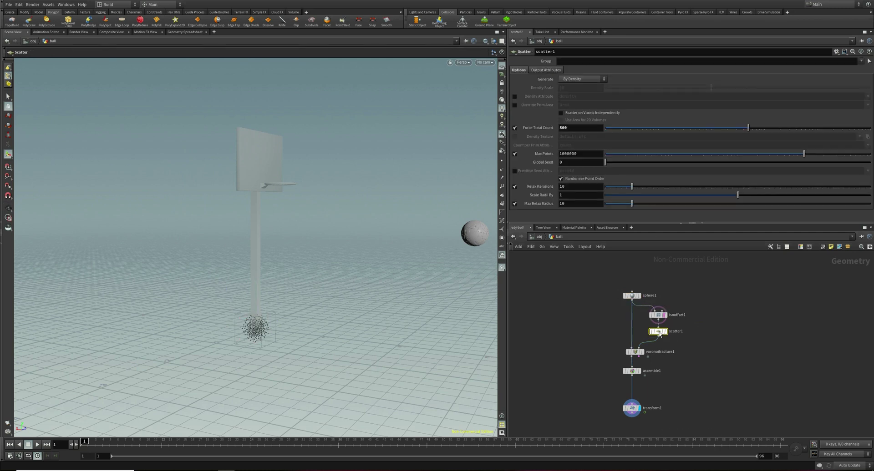
pyautogui.click(642, 355)
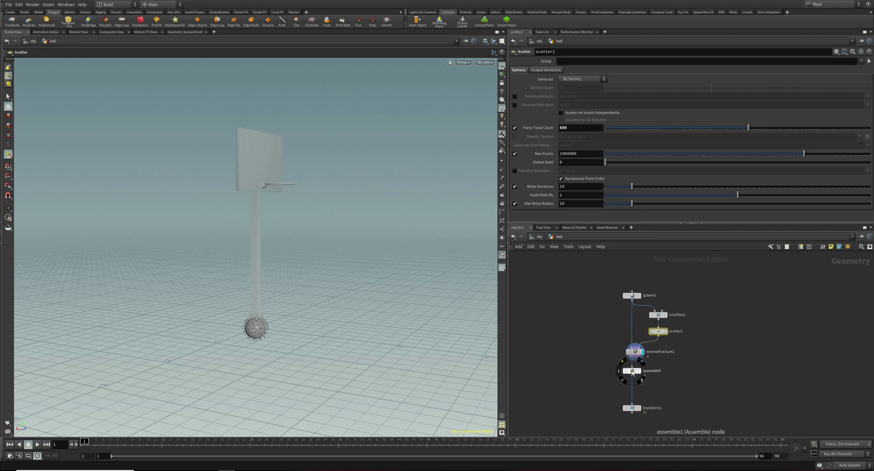
pyautogui.click(632, 372)
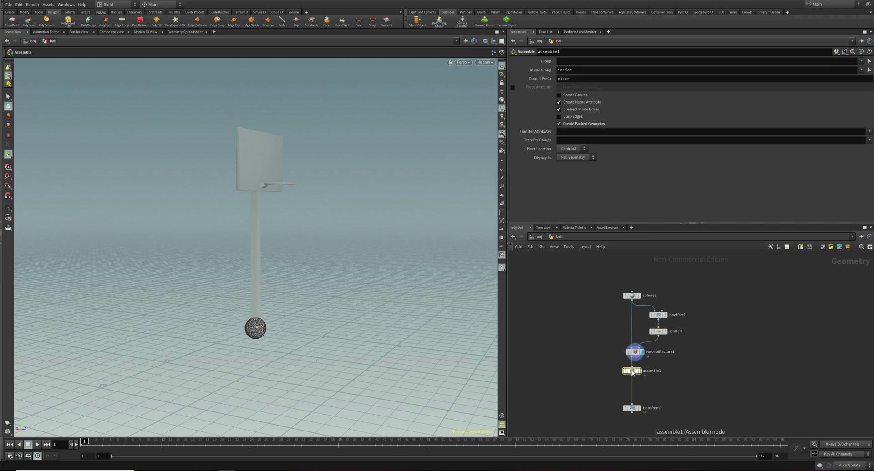
pyautogui.click(640, 411)
pyautogui.click(639, 409)
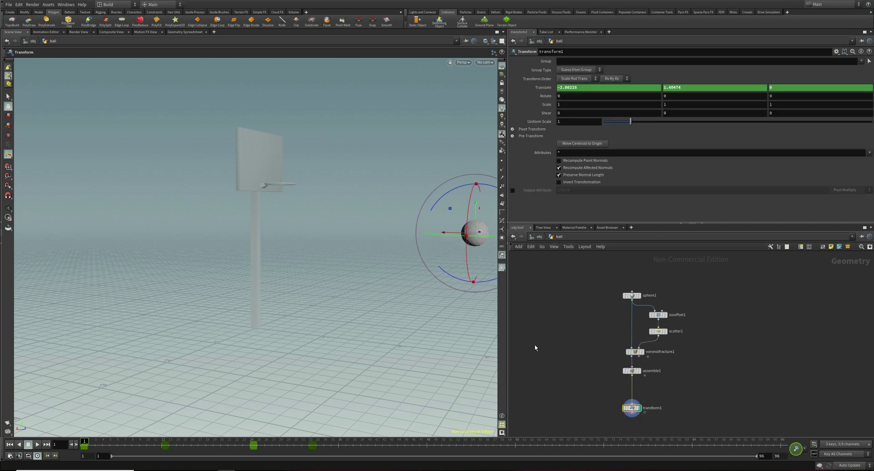
# - Review the transform node's translate animation curves, and play the ball's animation in the scene
pyautogui.click(46, 33)
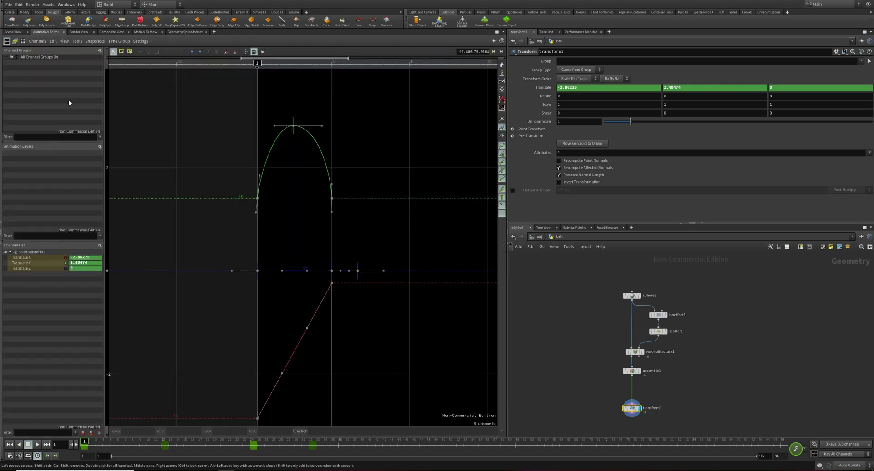
pyautogui.click(9, 33)
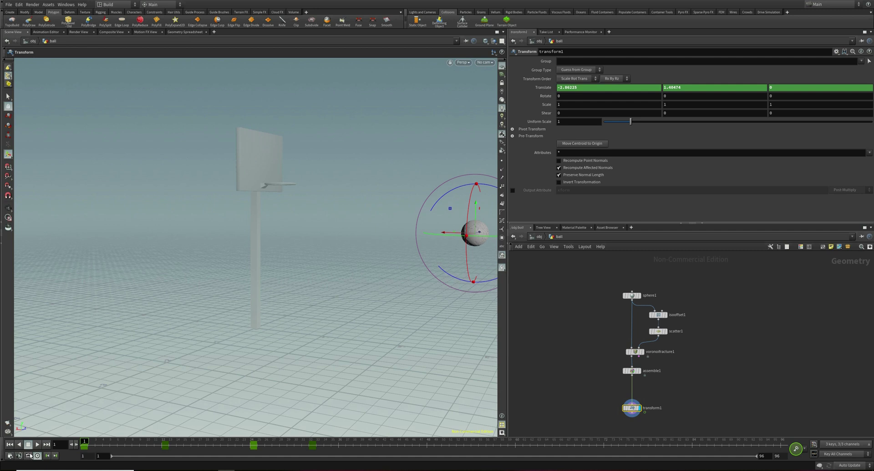
pyautogui.click(37, 445)
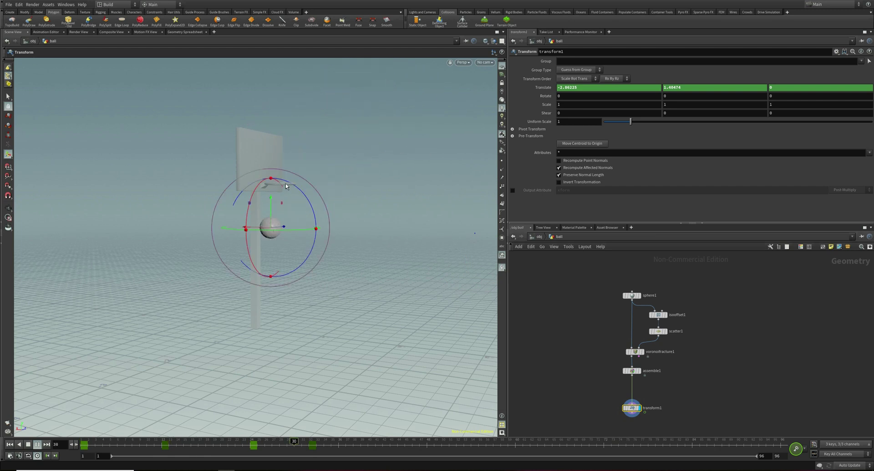
pyautogui.click(30, 446)
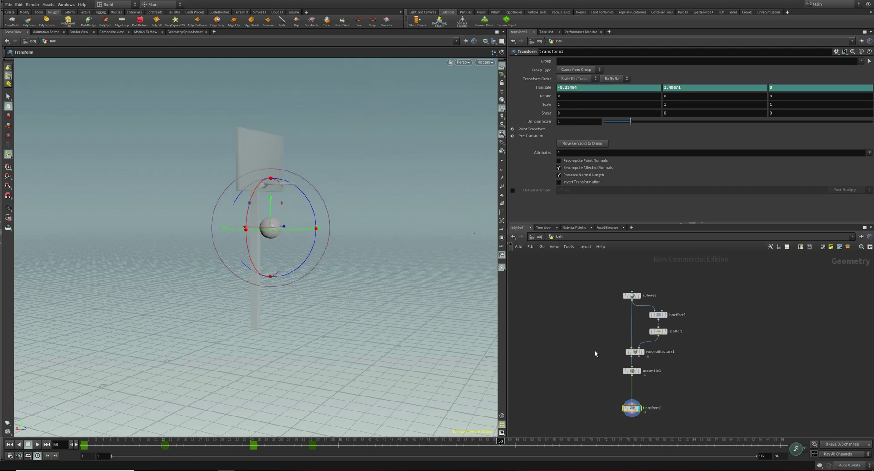
# - Add a DOP Network node below transform1, feed transform1 into its first input and make it the displayed node
pyautogui.click(664, 398)
pyautogui.moveTo(680, 401); pyautogui.dragTo(675, 329, button='middle')
pyautogui.moveTo(627, 335); pyautogui.dragTo(630, 322)
pyautogui.scroll(5, 640, 356)
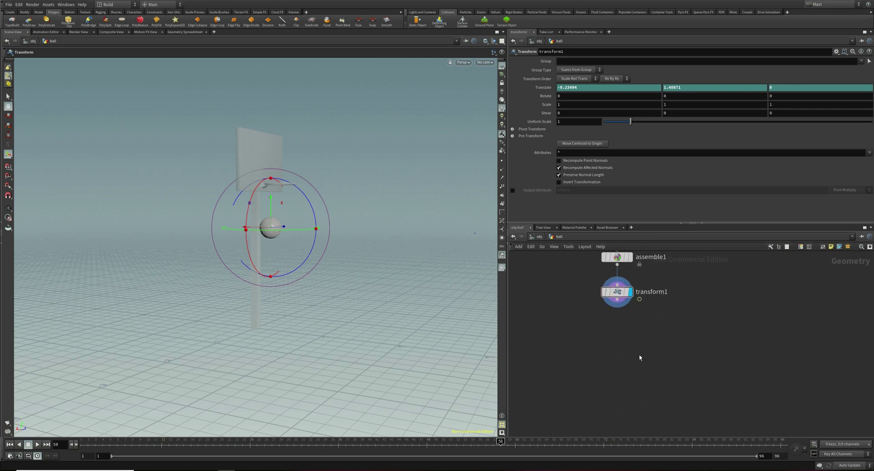
pyautogui.moveTo(623, 336); pyautogui.dragTo(656, 388, button='middle')
pyautogui.press('Tab')
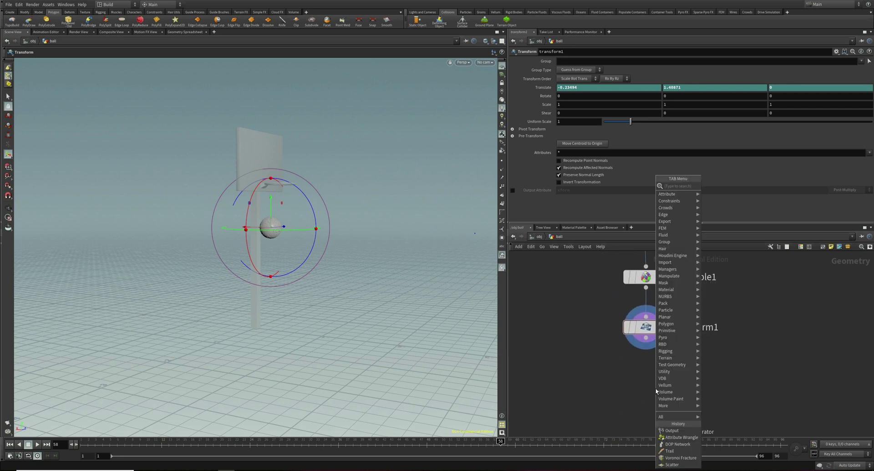
pyautogui.write('dop')
pyautogui.press('Down')
pyautogui.press('Down')
pyautogui.press('Down')
pyautogui.press('Down')
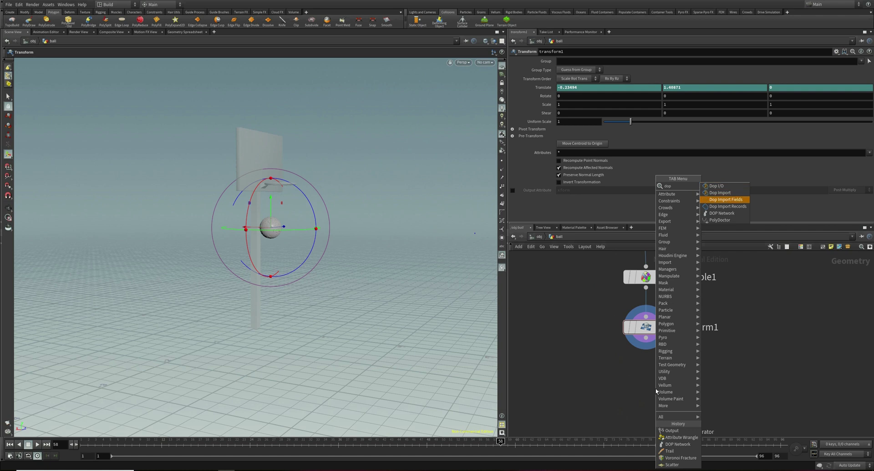
pyautogui.press('Return')
pyautogui.click(655, 392)
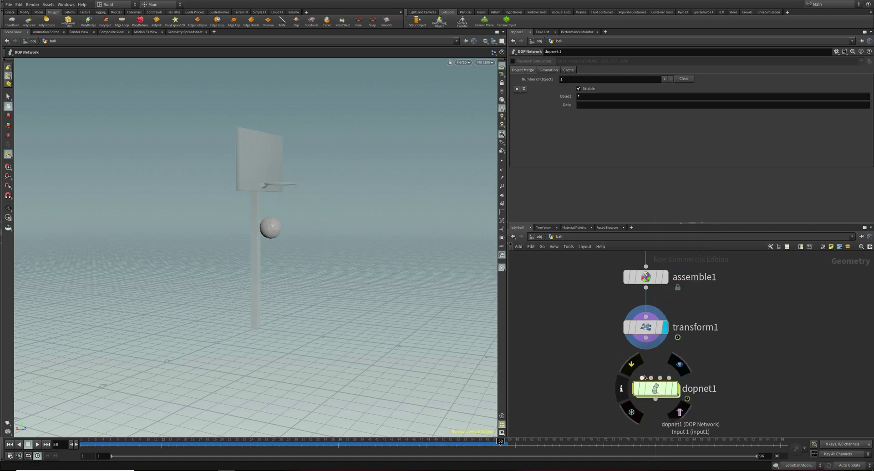
# - Inside the DOP network, add a Rigid Body Solver and connect it to the output node
pyautogui.doubleClick(662, 392)
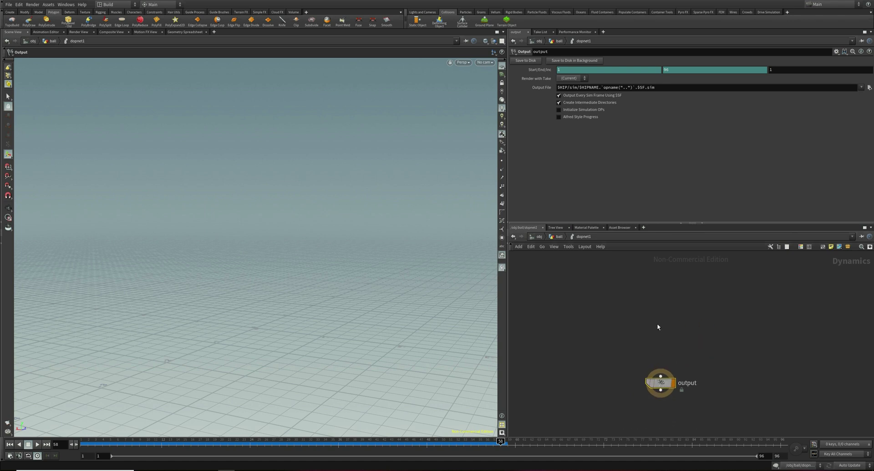
pyautogui.press('Tab')
pyautogui.write('sol')
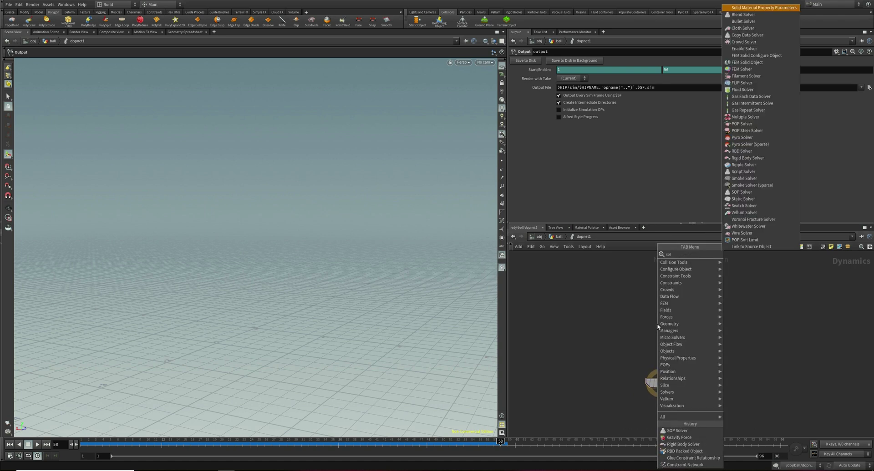
pyautogui.click(786, 158)
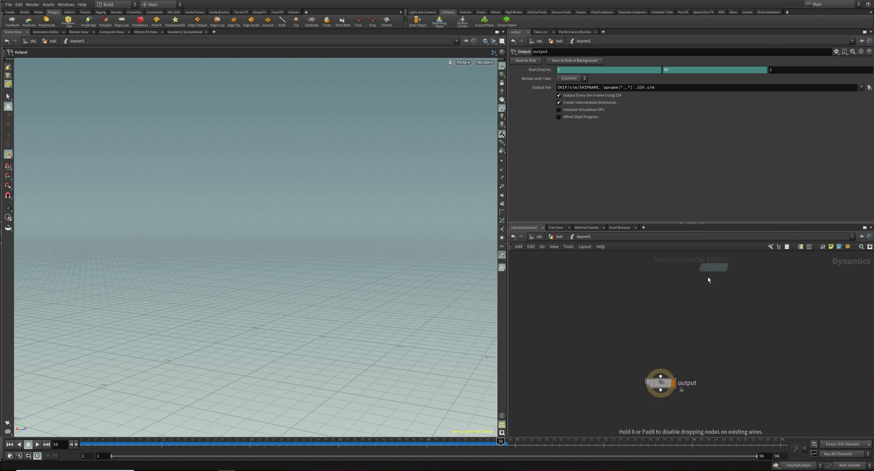
pyautogui.click(660, 321)
pyautogui.moveTo(662, 334); pyautogui.dragTo(660, 378)
# - Insert a Gravity Force node between the rigid body solver and the output
pyautogui.press('Tab')
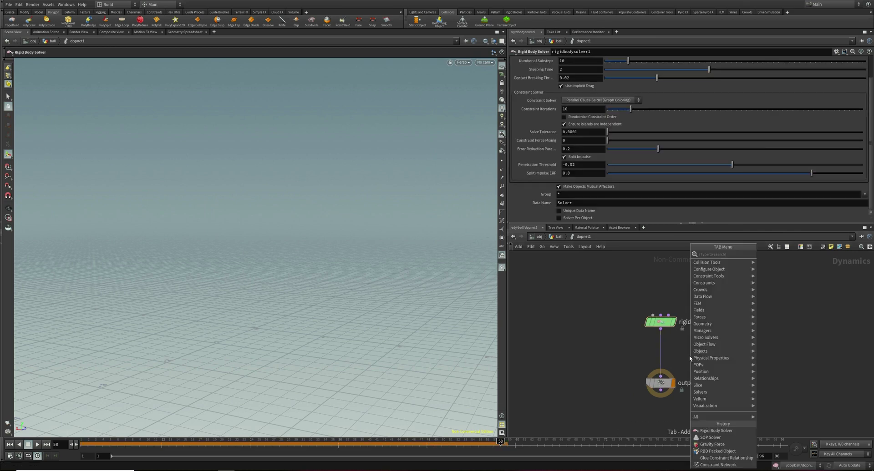
pyautogui.write('gra')
pyautogui.press('Return')
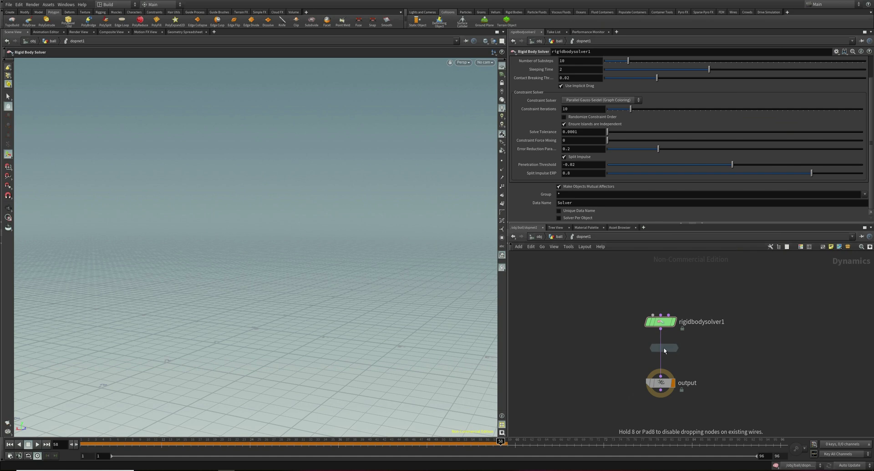
pyautogui.click(666, 350)
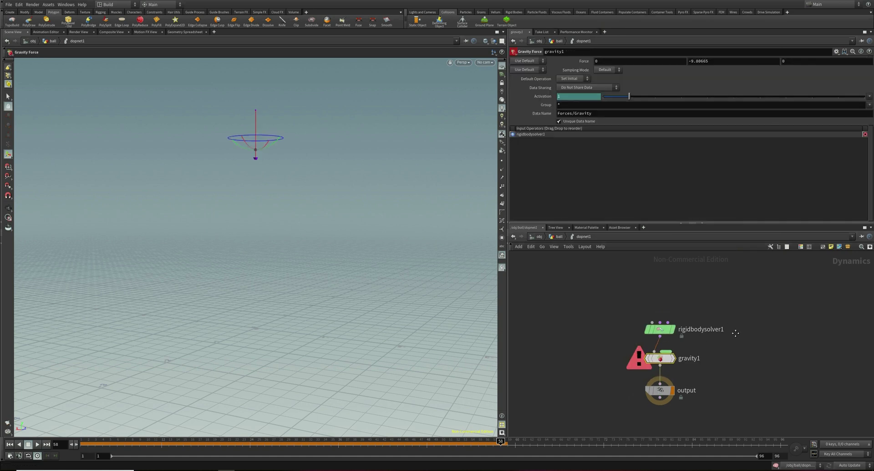
# - Add an RBD Packed Object wired into the solver's first input, with its geometry source set to First Context Geometry
pyautogui.press('Tab')
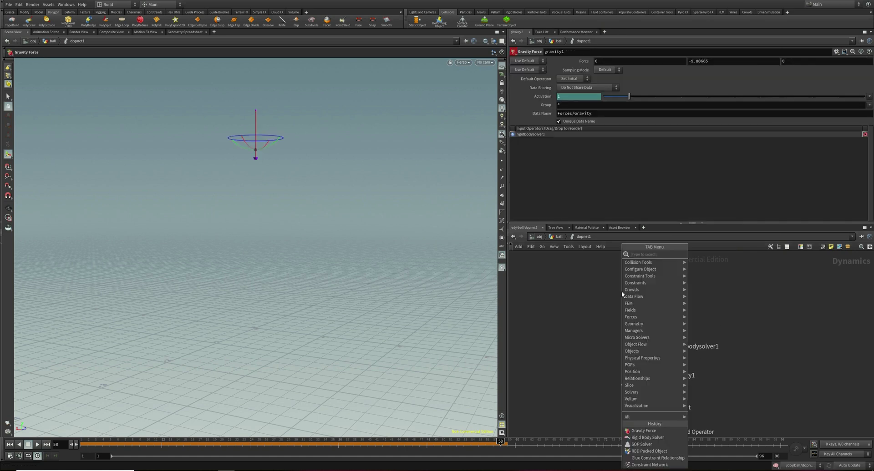
pyautogui.write('pa')
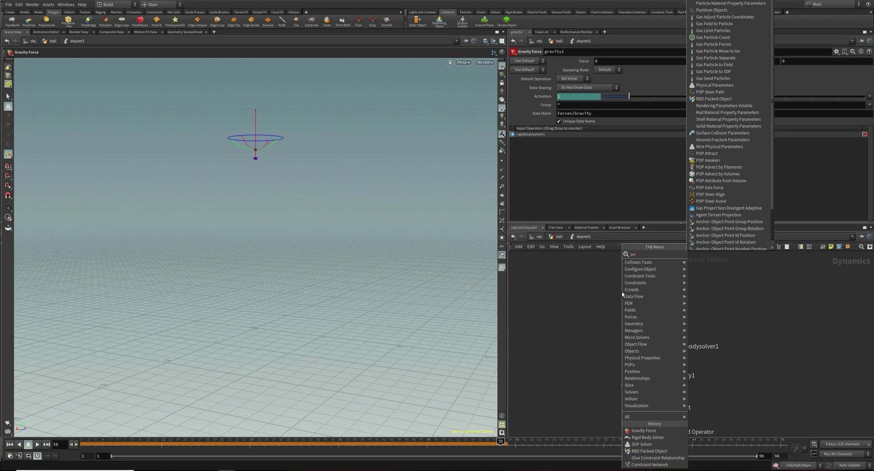
pyautogui.write('c')
pyautogui.press('Return')
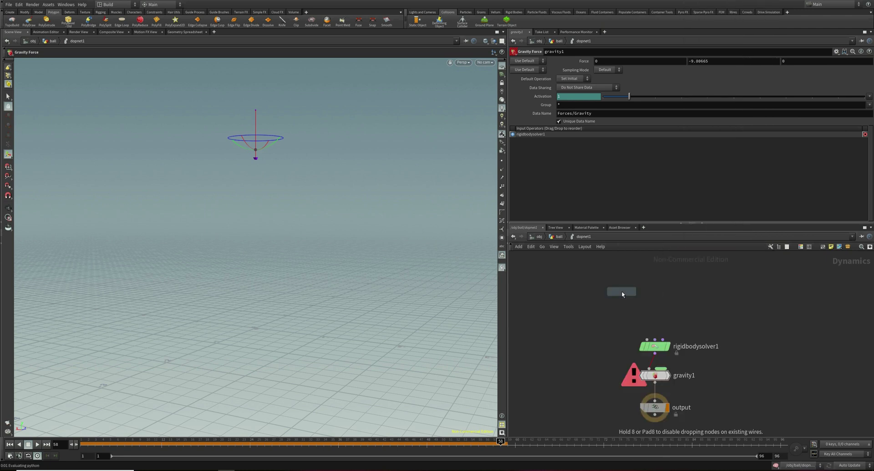
pyautogui.click(621, 294)
pyautogui.moveTo(621, 300); pyautogui.dragTo(646, 339)
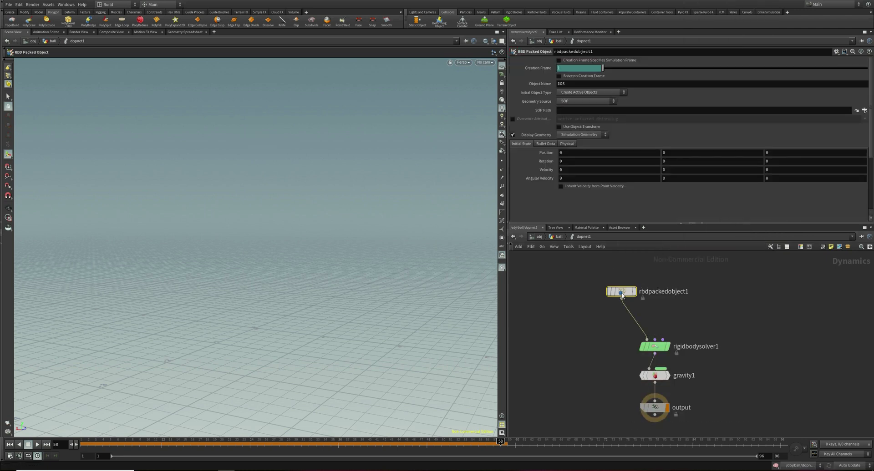
pyautogui.click(584, 101)
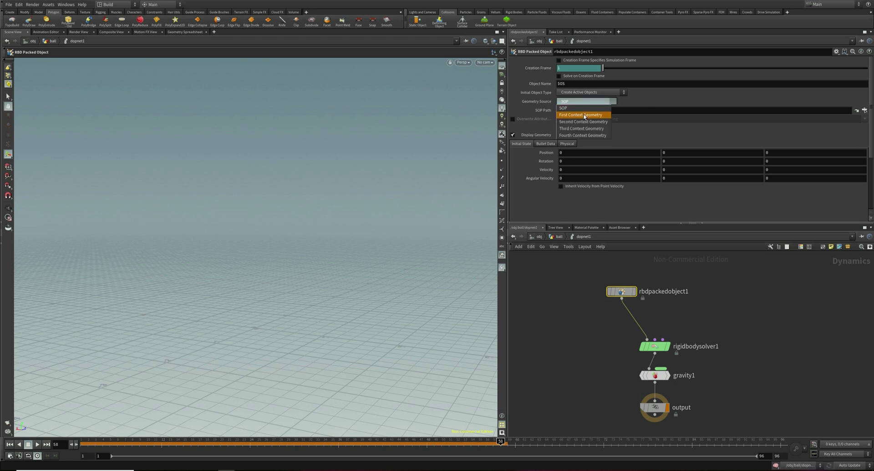
pyautogui.click(585, 116)
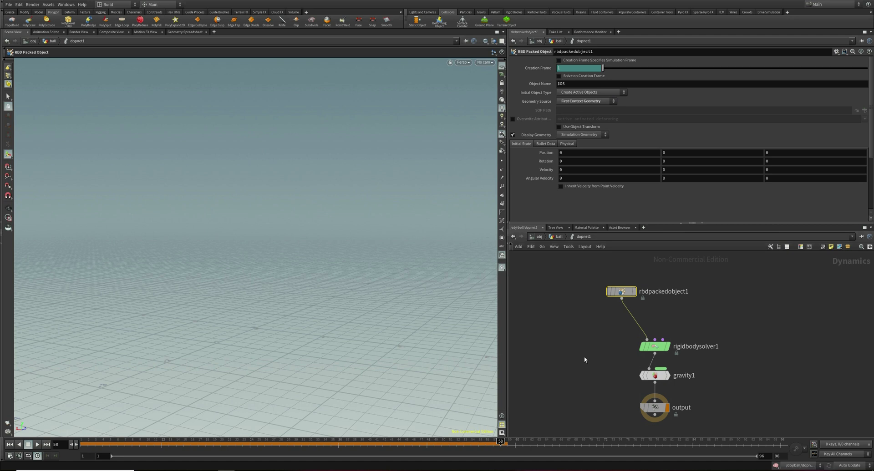
# - Play the simulation from frame 1 and watch the ball's motion, including from close up
pyautogui.moveTo(222, 444); pyautogui.dragTo(40, 450)
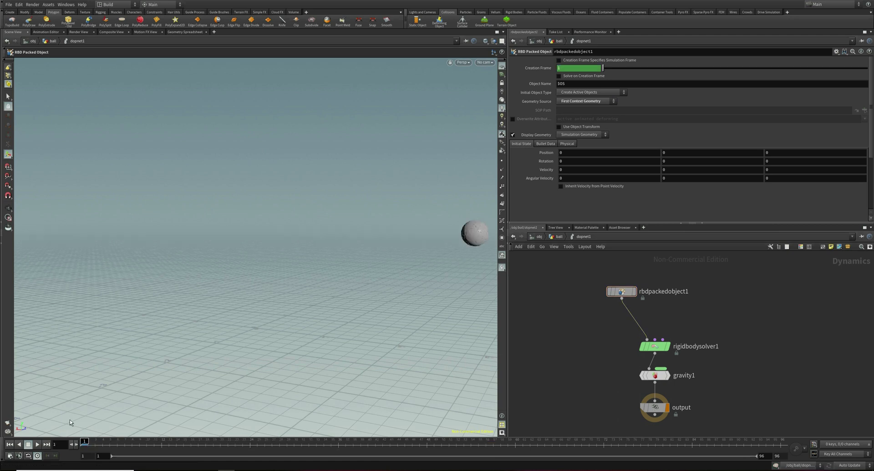
pyautogui.click(38, 445)
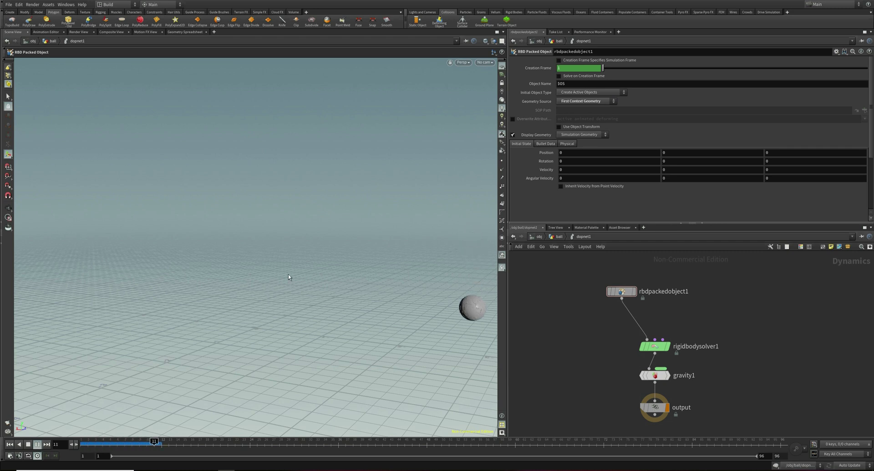
pyautogui.moveTo(123, 445); pyautogui.dragTo(83, 445)
pyautogui.keyDown('alt'); pyautogui.moveTo(364, 302); pyautogui.dragTo(348, 279); pyautogui.keyUp('alt')
pyautogui.click(37, 445)
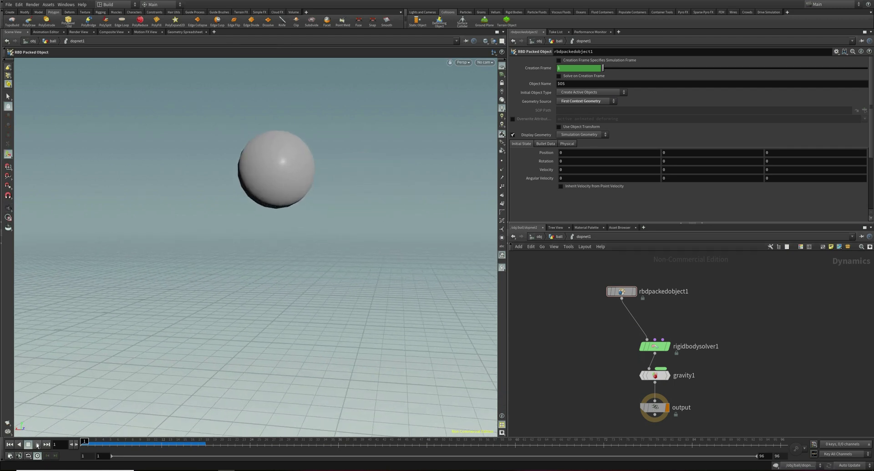
pyautogui.click(28, 445)
# - Return to the ball's geometry network and insert an Attribute Wrangle between assemble1 and transform1
pyautogui.moveTo(631, 296)
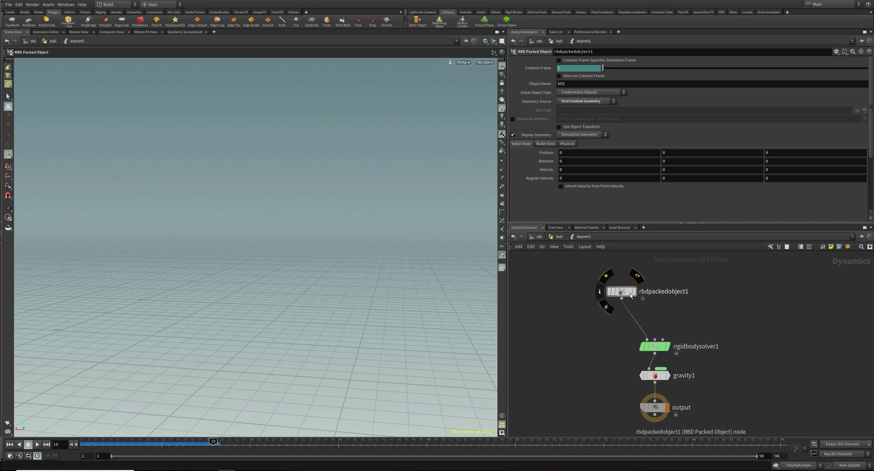
pyautogui.press('u')
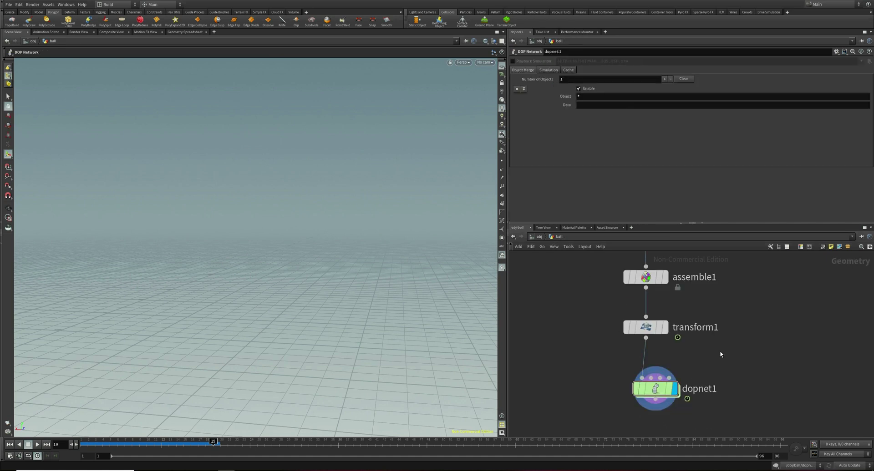
pyautogui.scroll(-2, 760, 336)
pyautogui.moveTo(672, 349)
pyautogui.moveTo(672, 349); pyautogui.dragTo(672, 362)
pyautogui.press('Tab')
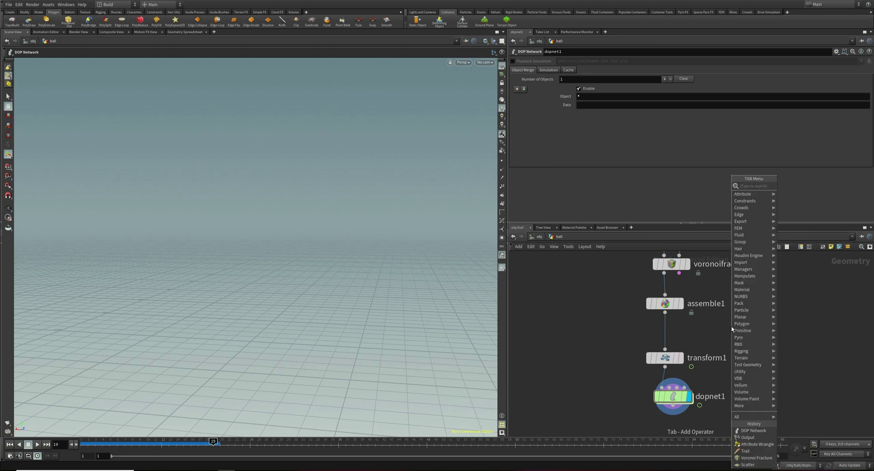
pyautogui.write('wr')
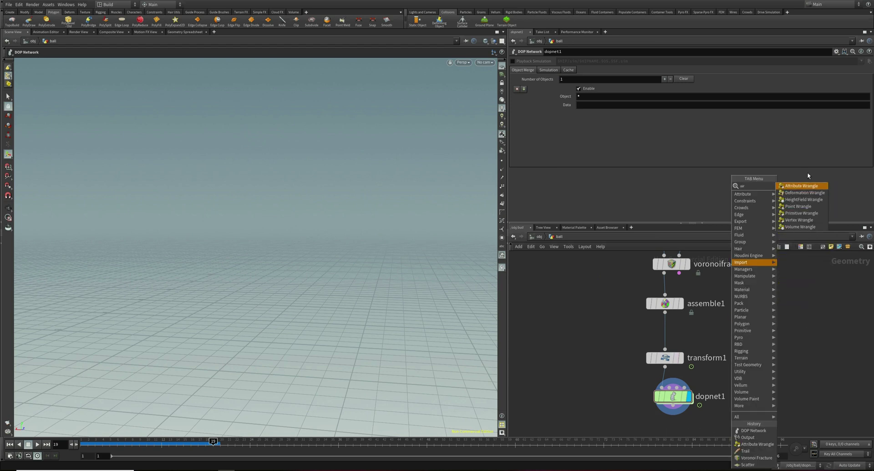
pyautogui.click(805, 186)
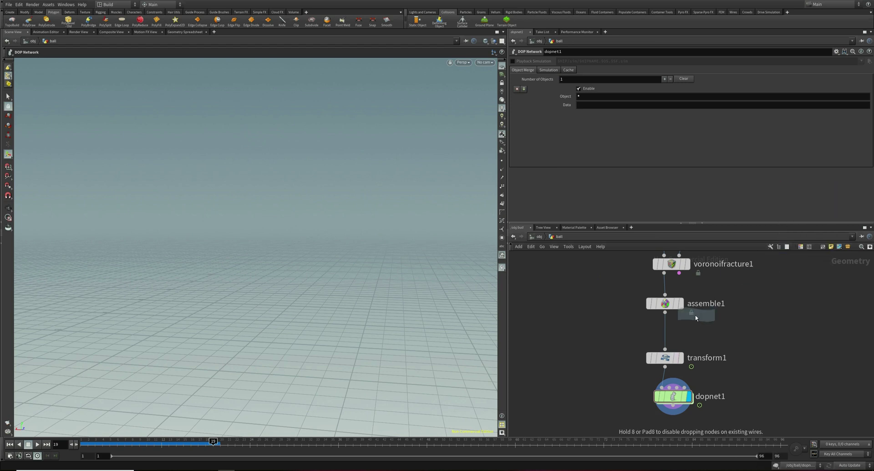
pyautogui.click(667, 335)
# - Enter the wrangle's VEX code on two lines: i@active=0; and i@animated=1;
pyautogui.click(567, 114)
pyautogui.write('i@')
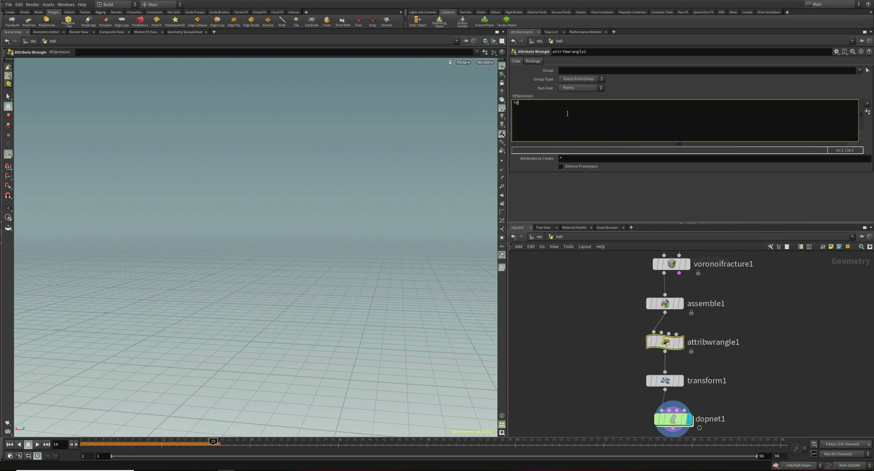
pyautogui.write('activ')
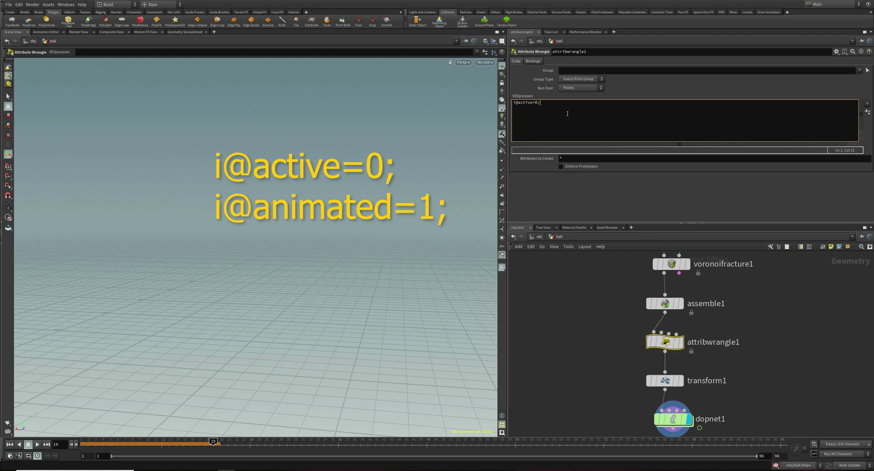
pyautogui.write('e=0;')
pyautogui.press('Return')
pyautogui.write('i@animated=1;')
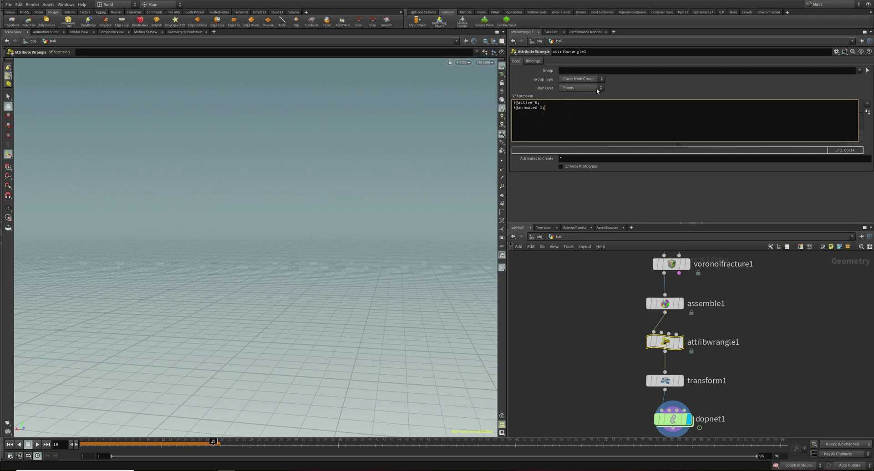
# - Commit the wrangle code and play the simulation from frame 1 to watch the ball's motion toward the hoop
pyautogui.click(582, 330)
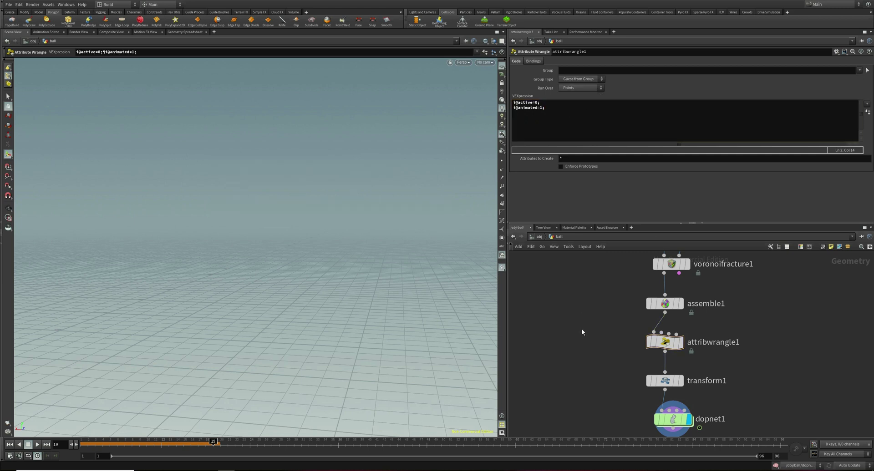
pyautogui.moveTo(213, 442); pyautogui.dragTo(85, 441)
pyautogui.press('Escape')
pyautogui.moveTo(395, 300); pyautogui.dragTo(89, 272, button='right')
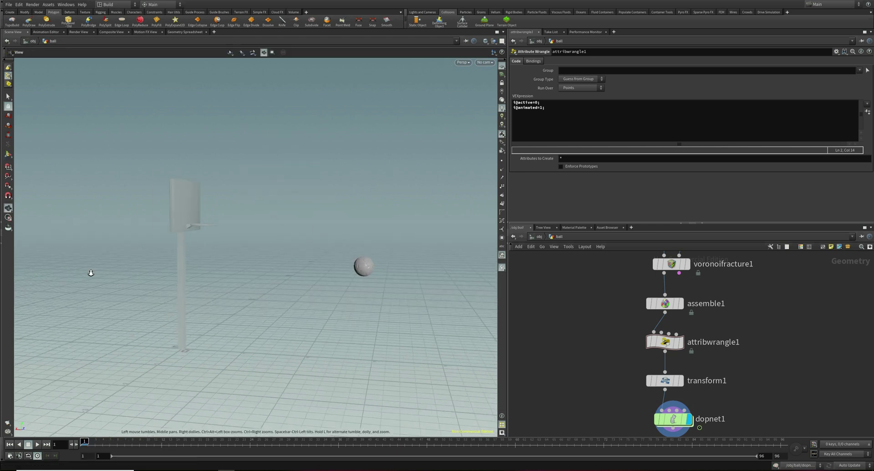
pyautogui.moveTo(318, 299); pyautogui.dragTo(129, 419)
pyautogui.press('Return')
pyautogui.click(39, 445)
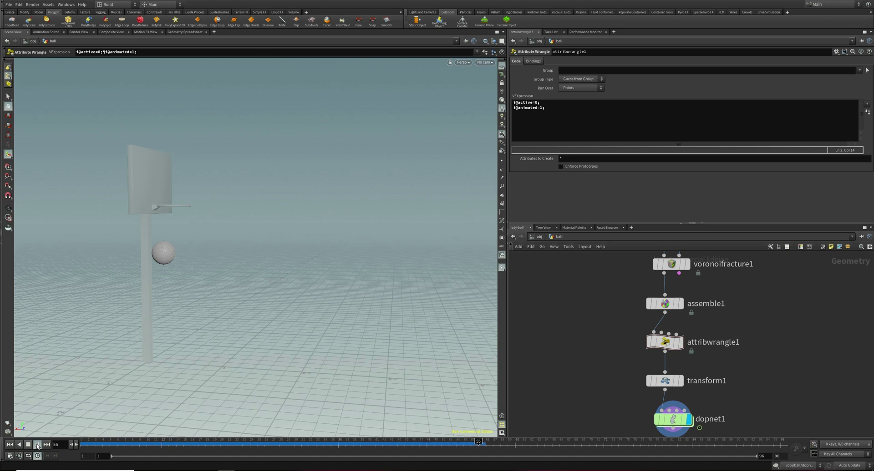
pyautogui.moveTo(682, 420)
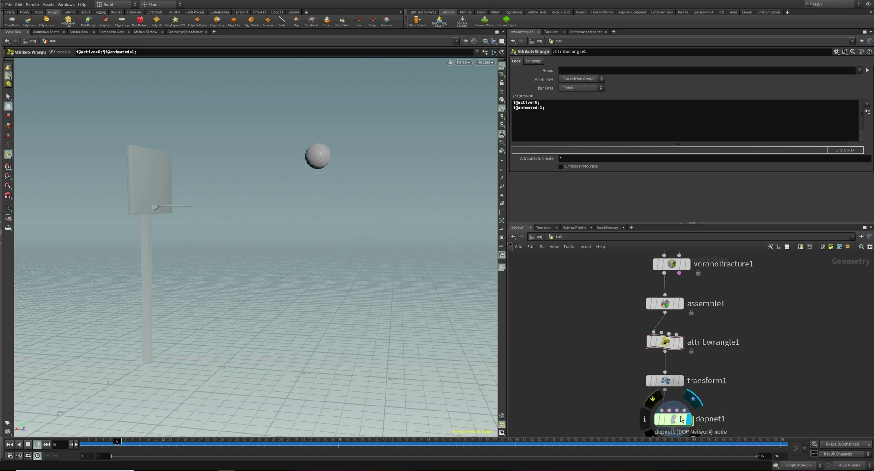
pyautogui.click(28, 445)
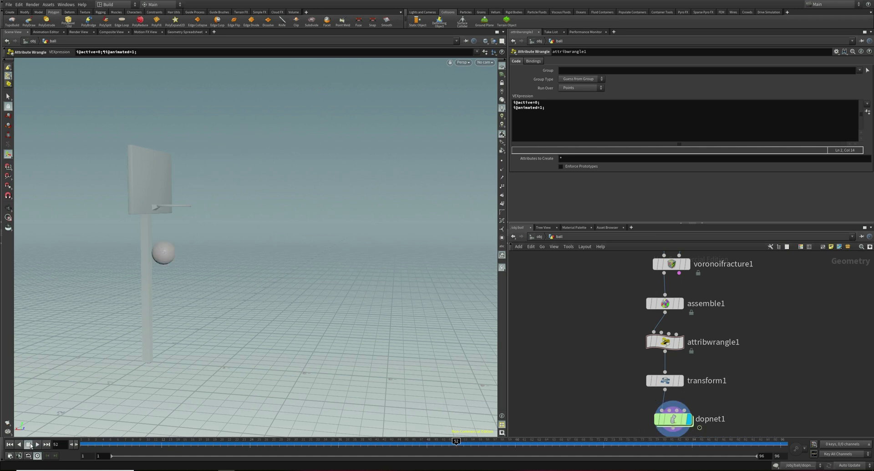
# - Inside dopnet1, add a SOP Solver and wire it into the third input of rigidbodysolver1
pyautogui.doubleClick(674, 422)
pyautogui.click(738, 323)
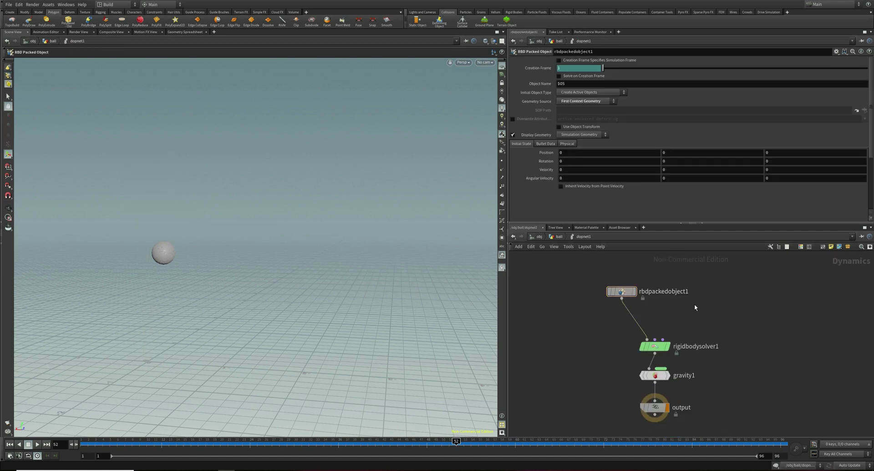
pyautogui.press('Tab')
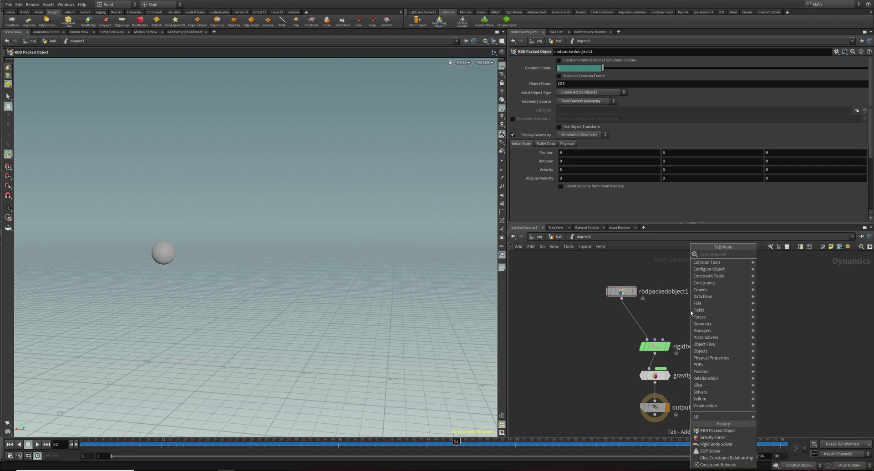
pyautogui.write('sop')
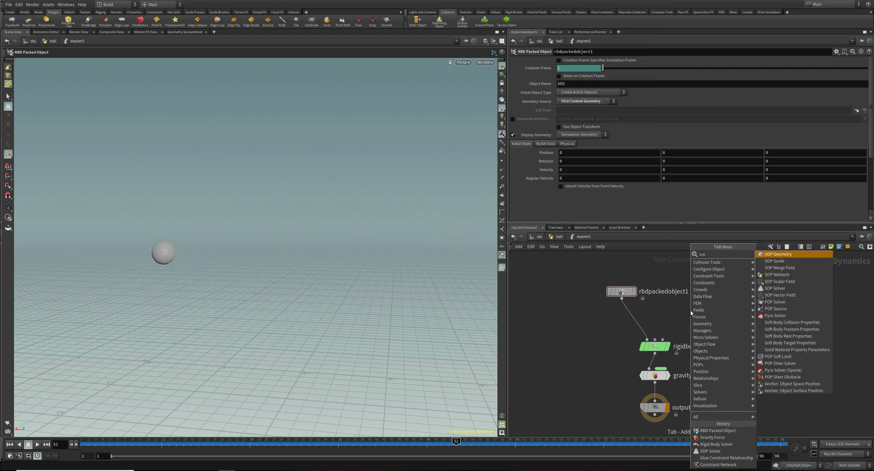
pyautogui.click(775, 289)
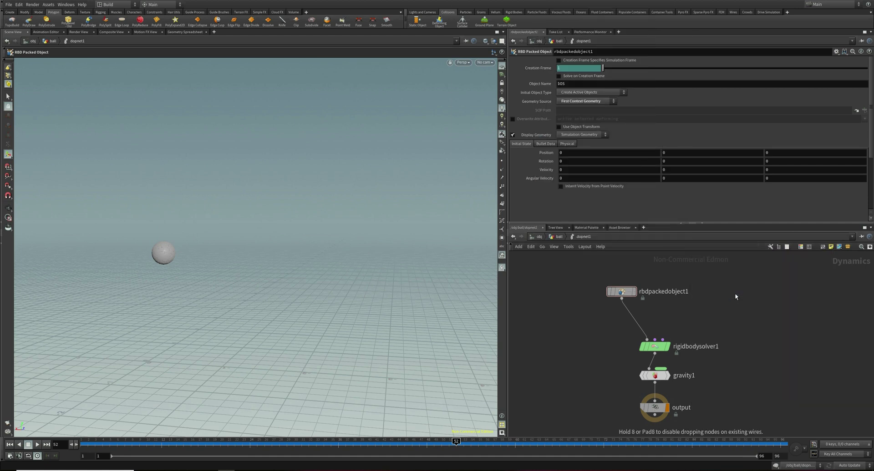
pyautogui.click(734, 297)
pyautogui.moveTo(735, 299); pyautogui.dragTo(666, 348)
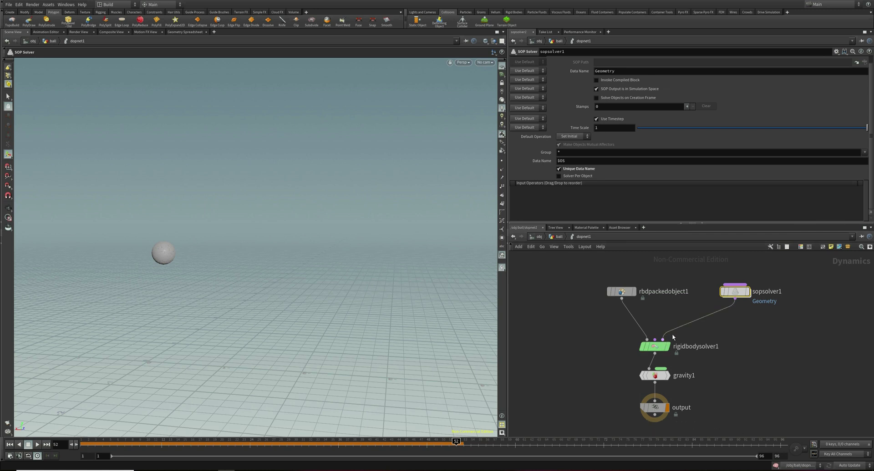
# - Return to the ball's geometry network and scrub the timeline to frame 21, checking the ball near the backboard
pyautogui.doubleClick(734, 291)
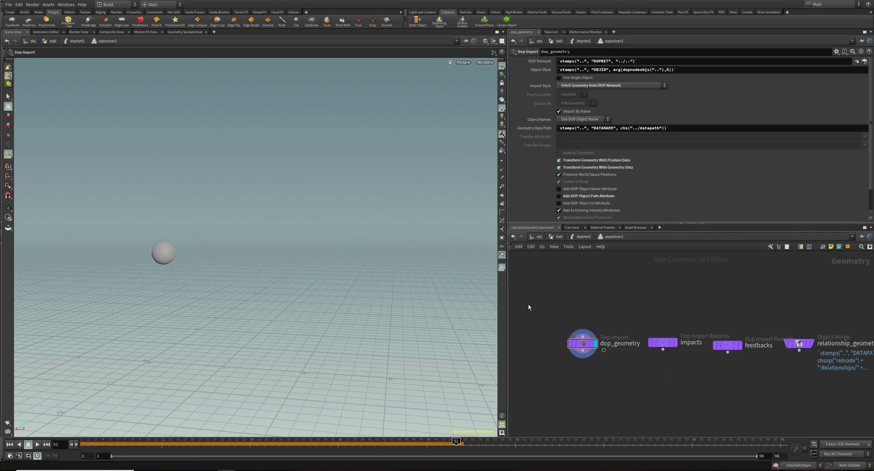
pyautogui.click(552, 237)
pyautogui.click(234, 442)
pyautogui.moveTo(233, 441)
pyautogui.mouseDown()
pyautogui.moveTo(212, 442)
pyautogui.moveTo(230, 446)
pyautogui.mouseUp()
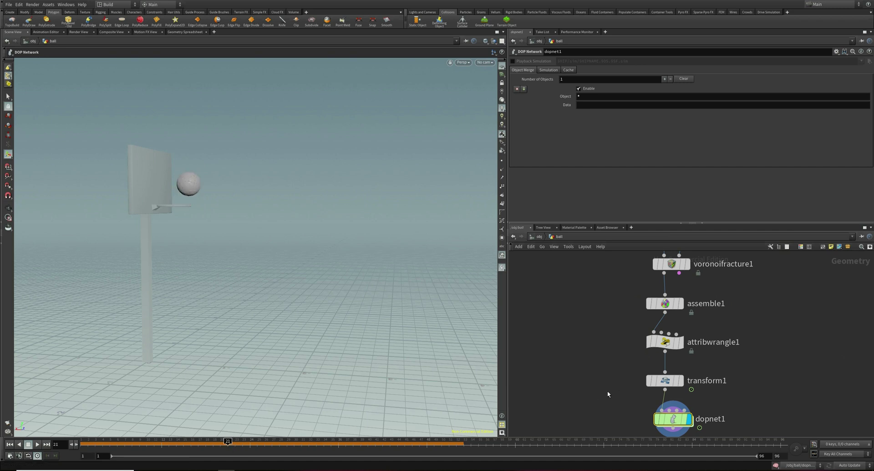
# - Inside sopsolver1, add an Attribute Wrangle wired below dop_geometry and make it the displayed node
pyautogui.doubleClick(690, 422)
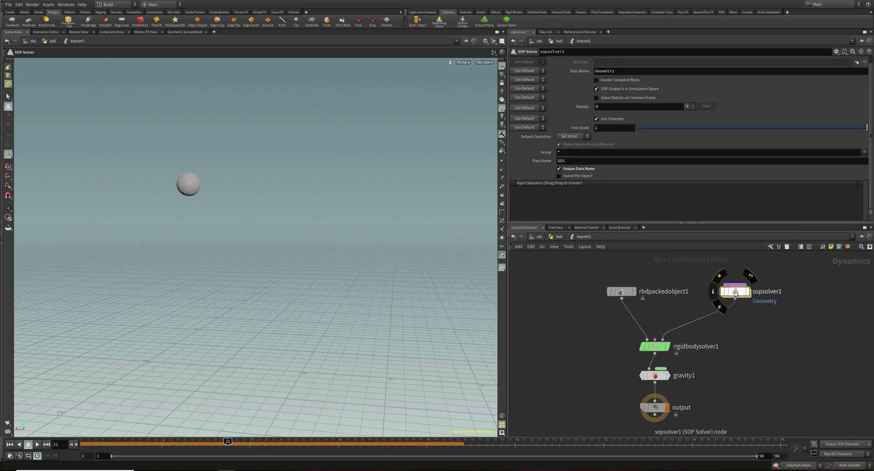
pyautogui.doubleClick(734, 294)
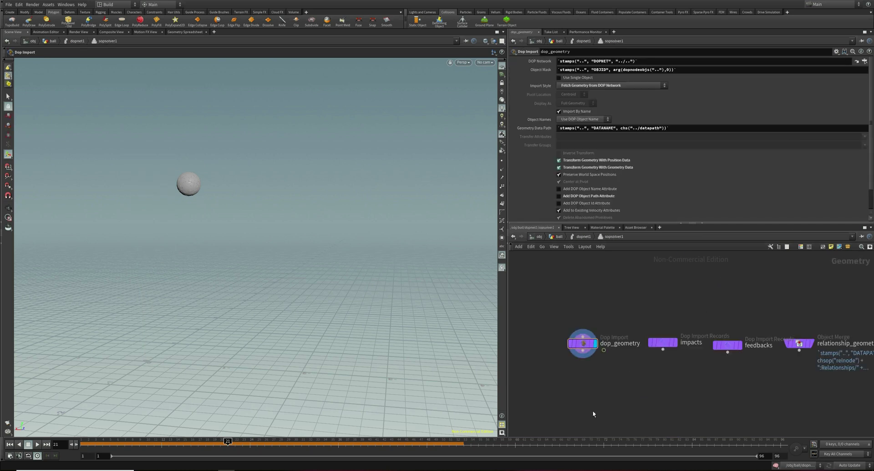
pyautogui.press('Tab')
pyautogui.write('wr')
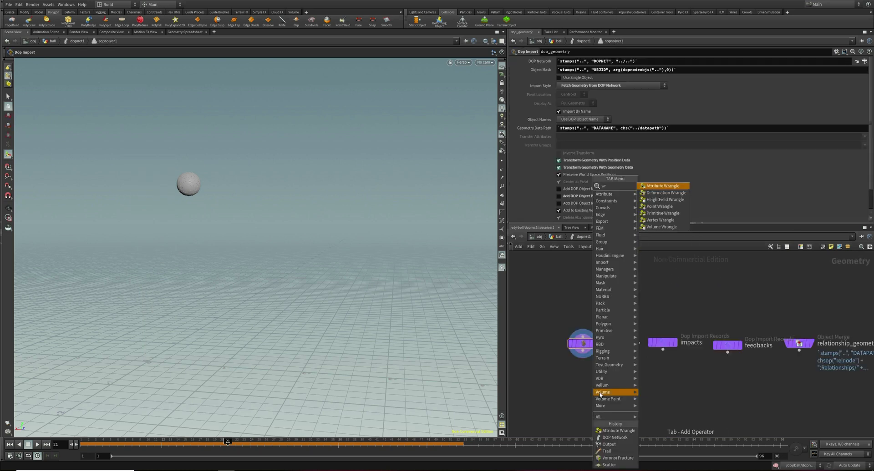
pyautogui.press('Return')
pyautogui.click(596, 390)
pyautogui.moveTo(592, 384); pyautogui.dragTo(582, 349)
pyautogui.click(611, 393)
pyautogui.click(597, 128)
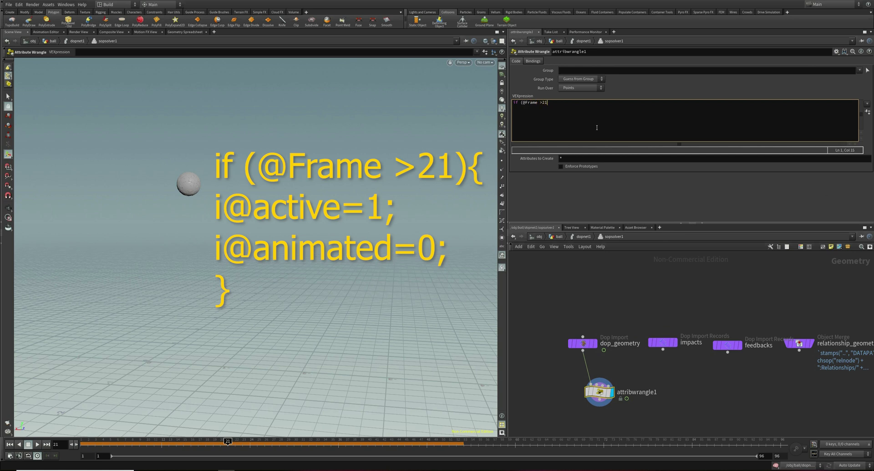
pyautogui.write('}')
pyautogui.press('Left')
pyautogui.press('Return')
pyautogui.press('Return')
pyautogui.press('Up')
pyautogui.write('i@ac')
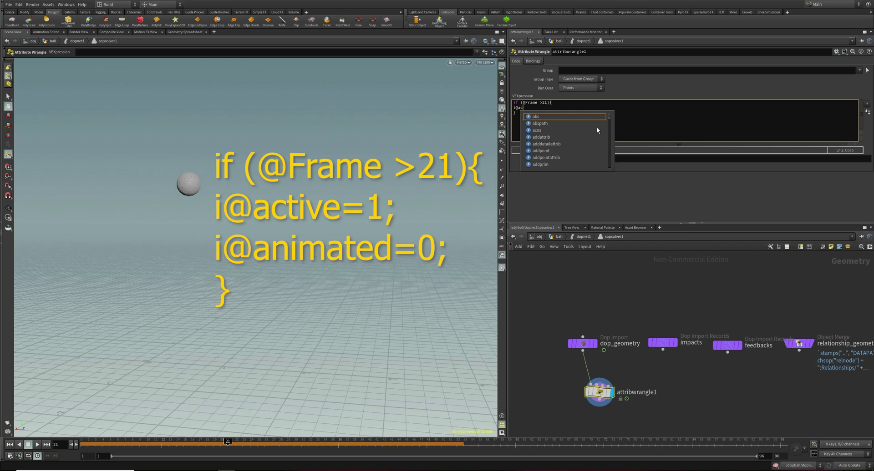
pyautogui.write('tive=1;')
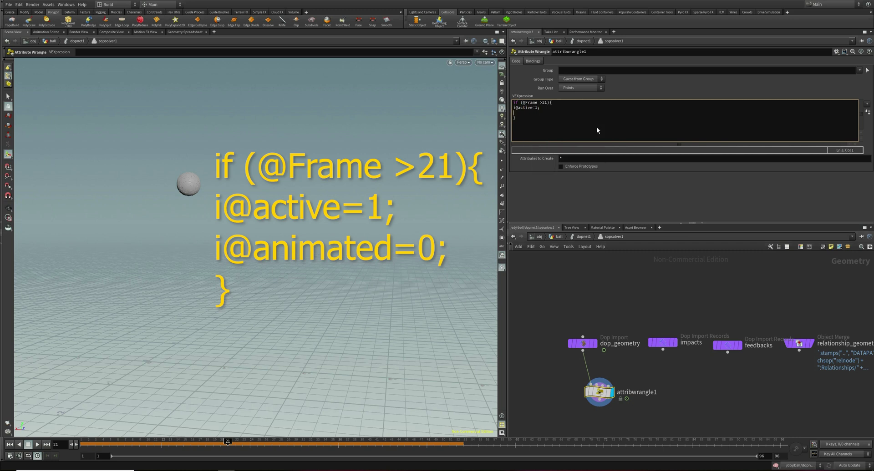
pyautogui.write(' i@animated')
pyautogui.click(610, 308)
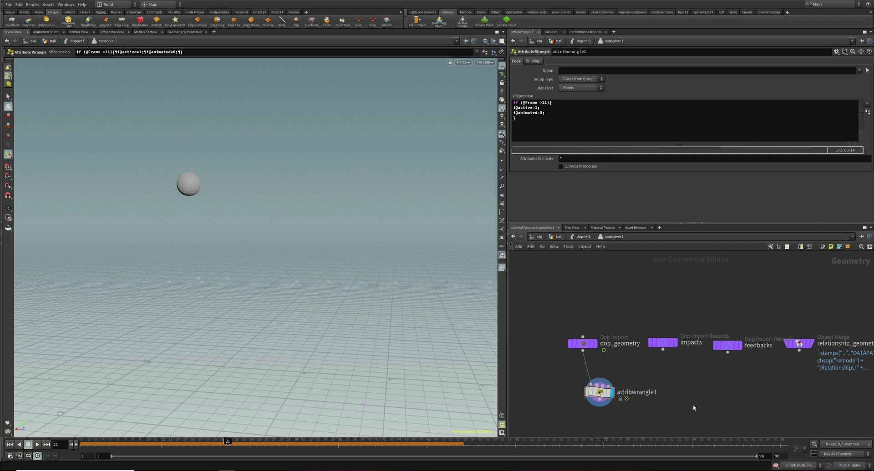
# - Add an Output node wired below attribwrangle1 in the SOP solver and make it the displayed node
pyautogui.moveTo(693, 406); pyautogui.dragTo(695, 368, button='middle')
pyautogui.press('Tab')
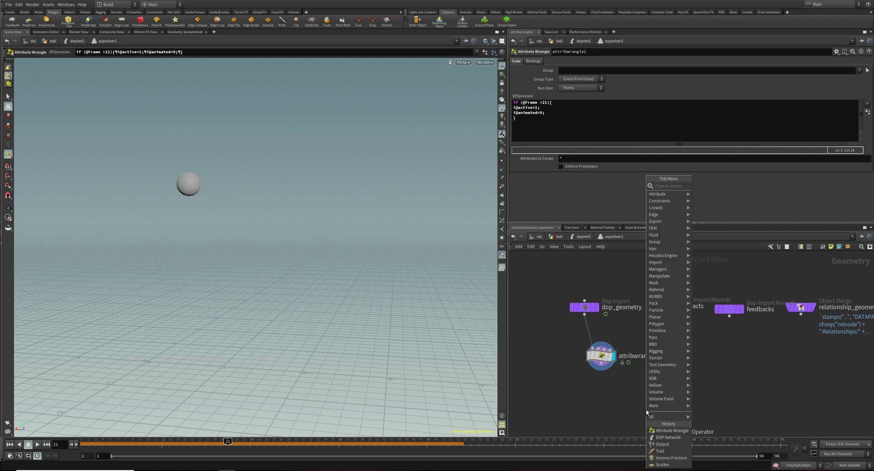
pyautogui.write('mer')
pyautogui.press('Return')
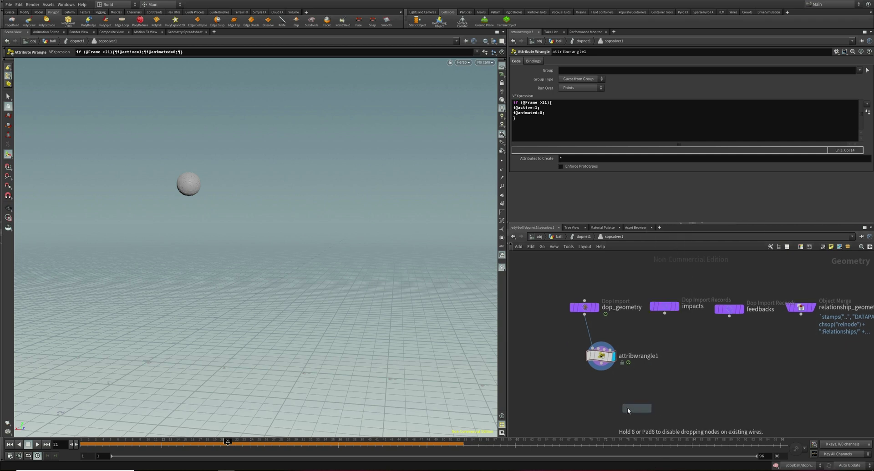
pyautogui.click(602, 400)
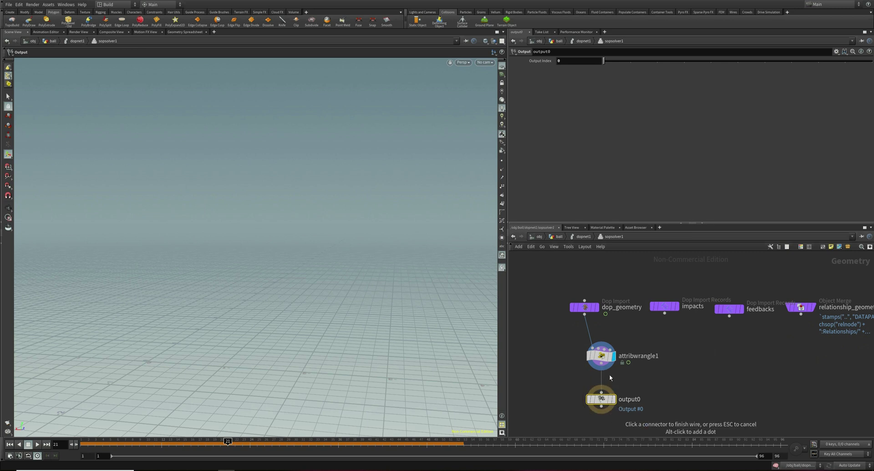
pyautogui.click(612, 396)
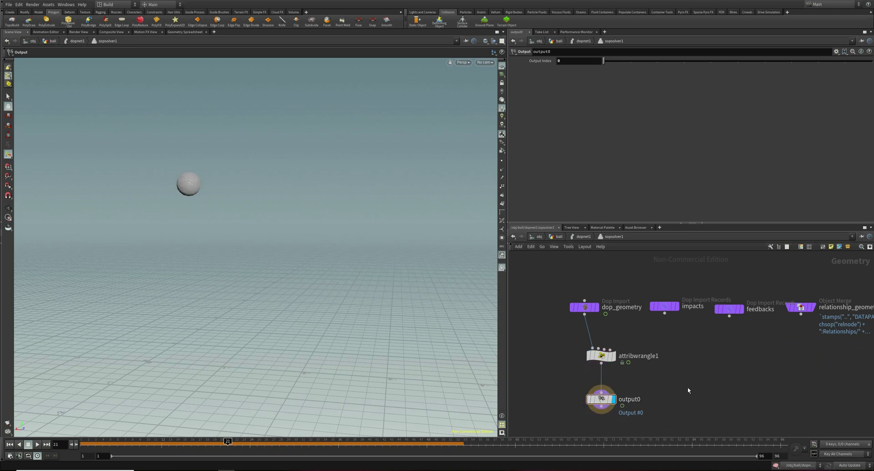
# - Return to the ball's geometry network, play the simulation from frame 1, and review the attribwrangle1 and dopnet1 nodes
pyautogui.moveTo(302, 446); pyautogui.dragTo(84, 445)
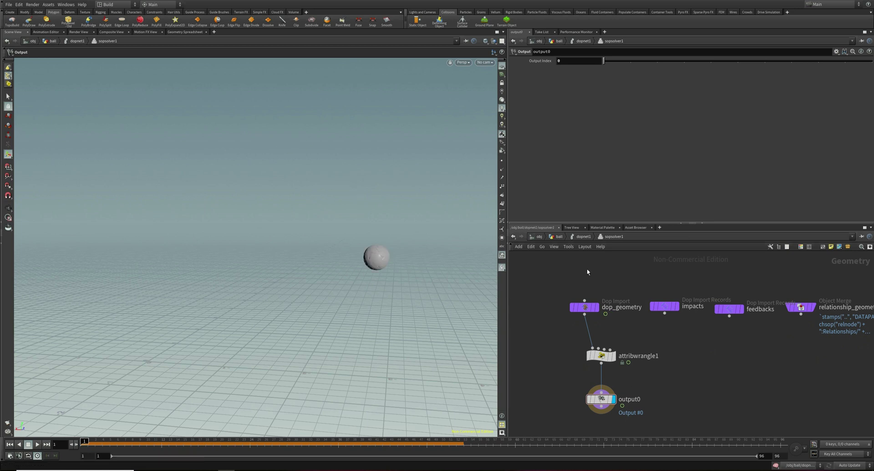
pyautogui.click(559, 237)
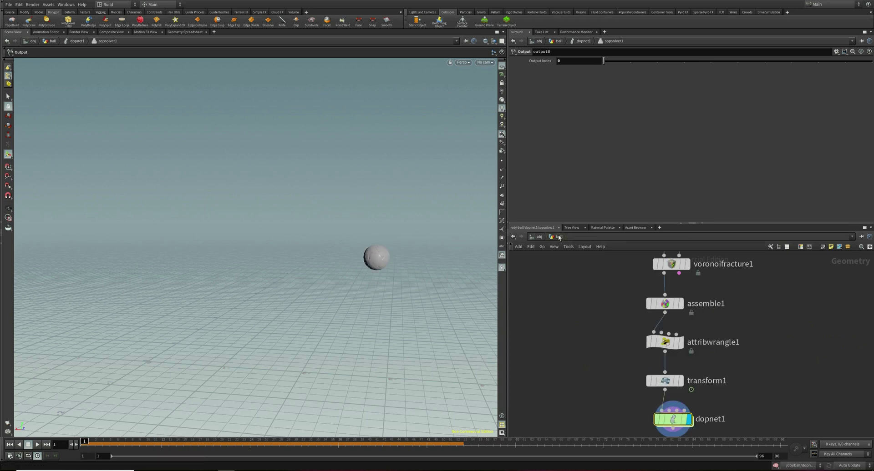
pyautogui.click(38, 445)
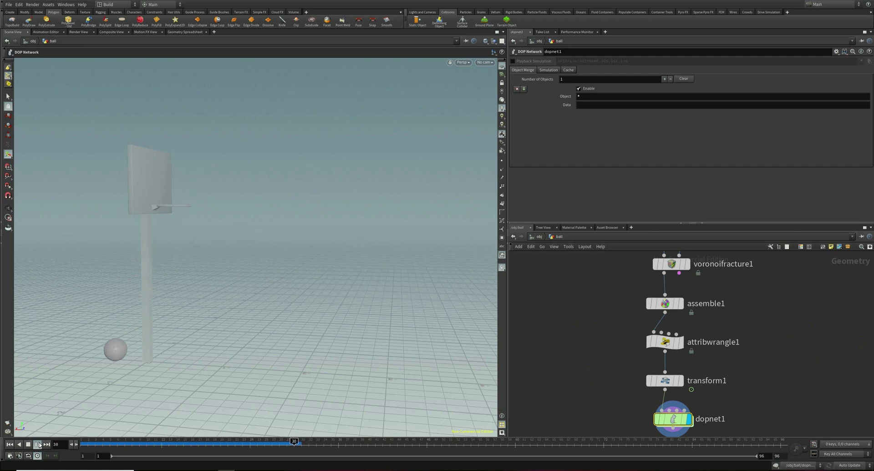
pyautogui.click(29, 445)
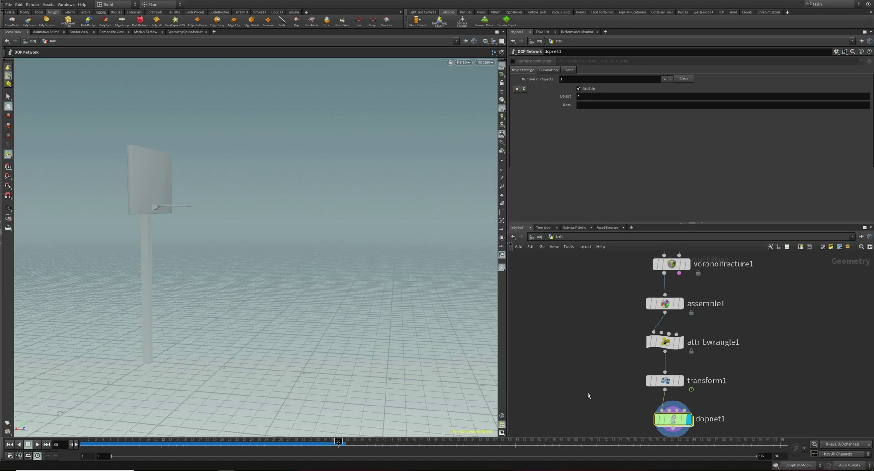
pyautogui.moveTo(590, 410); pyautogui.dragTo(582, 360, button='middle')
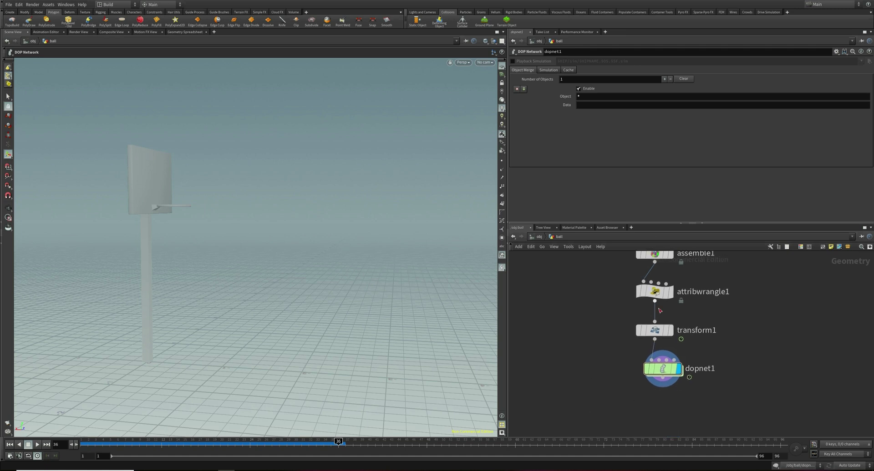
pyautogui.click(665, 342)
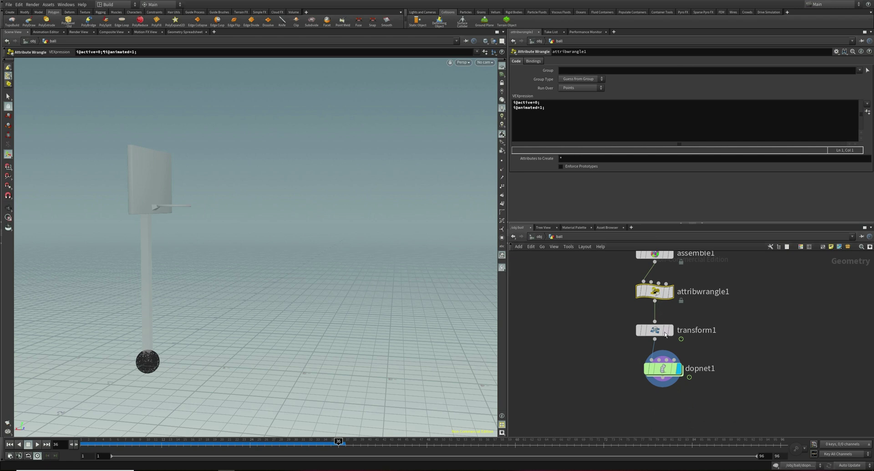
pyautogui.click(667, 376)
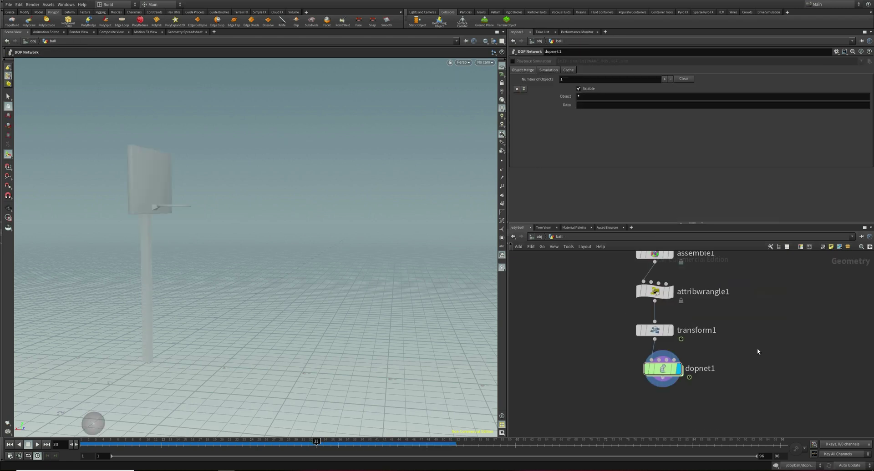
# - Make the basketball hoop a static collision object with the Static Object tool
pyautogui.click(416, 20)
pyautogui.click(142, 184)
pyautogui.press('Return')
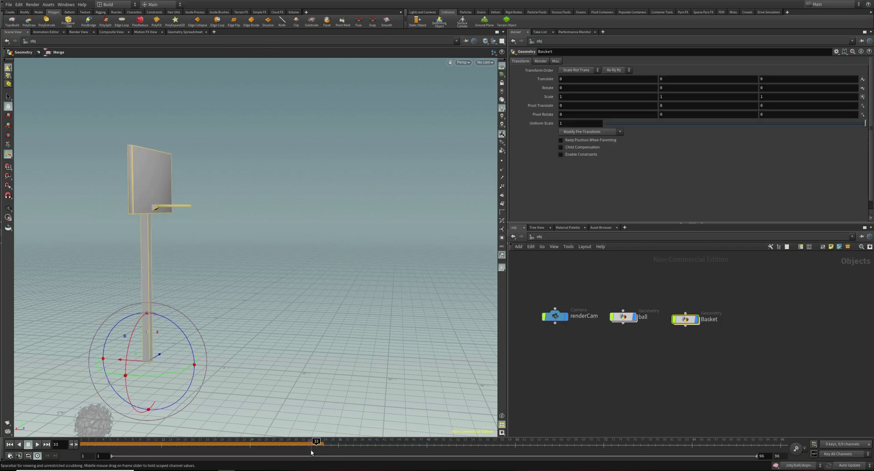
# - Play the simulation from frame 1 and watch the ball's collision with the hoop, looking through renderCam
pyautogui.moveTo(315, 443); pyautogui.dragTo(84, 442)
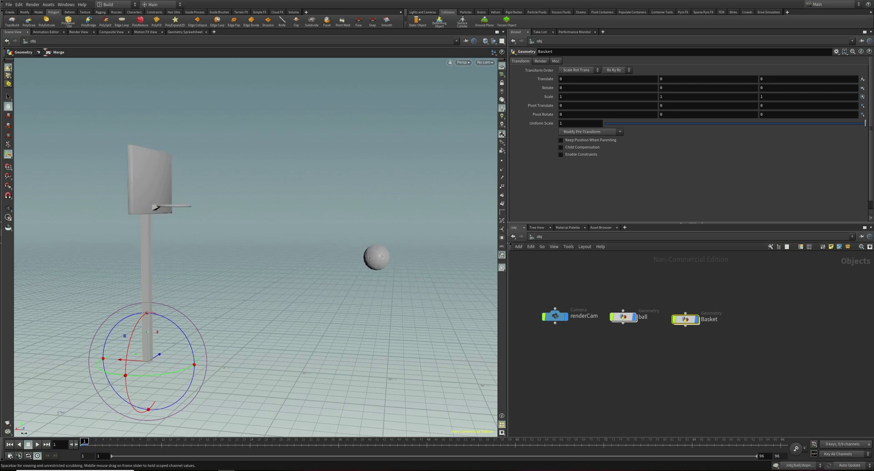
pyautogui.click(38, 446)
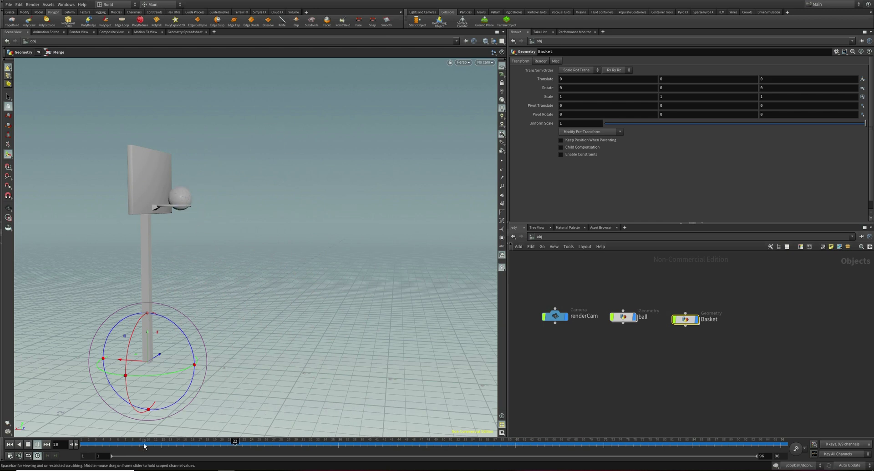
pyautogui.click(485, 62)
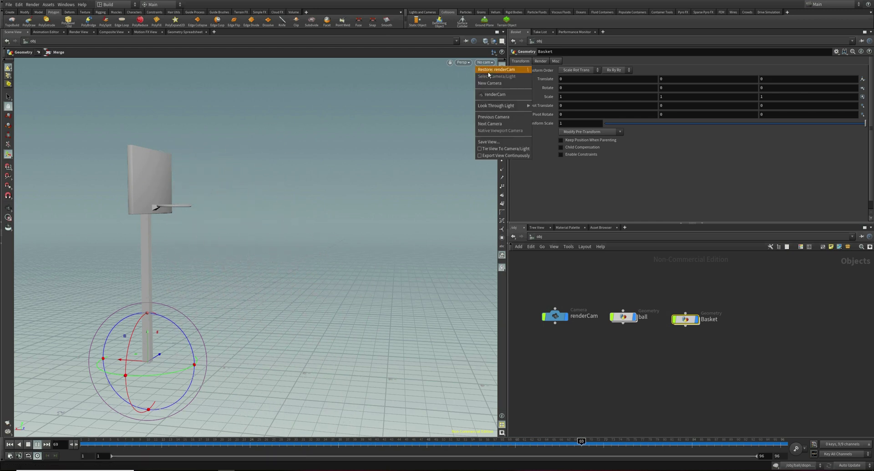
pyautogui.click(493, 94)
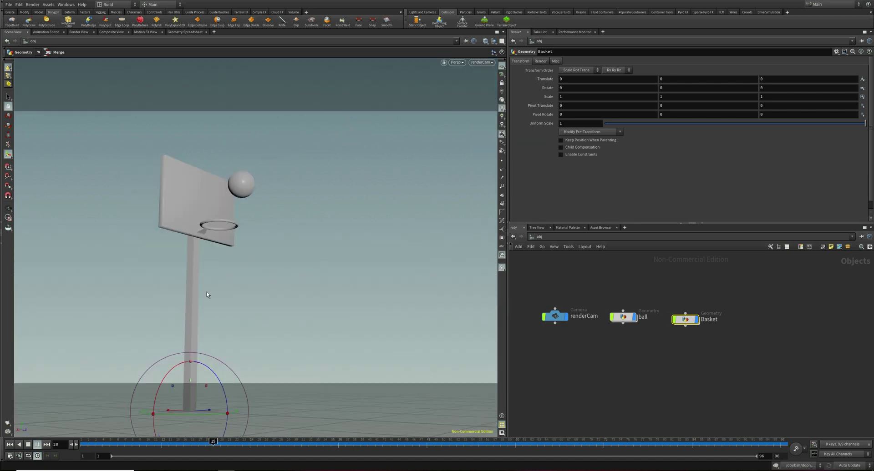
# - Stop playback, scrub to frame 23, and select the Basket static object inside the ball's dopnet1 network
pyautogui.click(32, 444)
pyautogui.moveTo(373, 441); pyautogui.dragTo(243, 441)
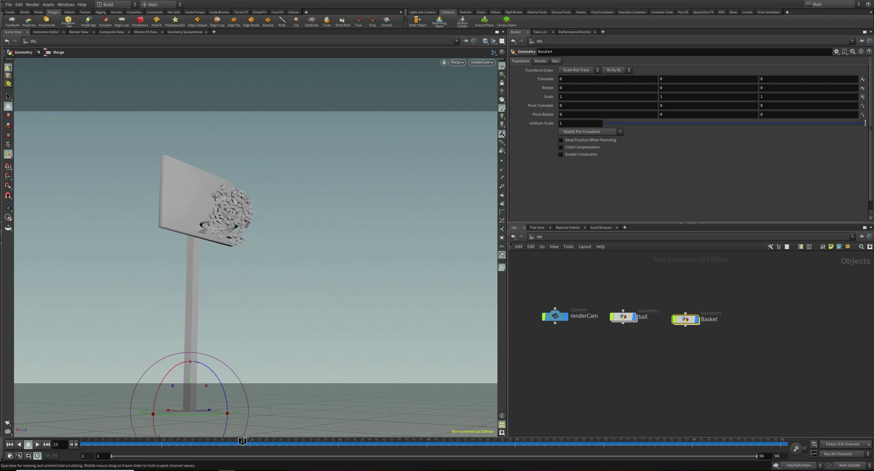
pyautogui.doubleClick(633, 317)
pyautogui.doubleClick(662, 371)
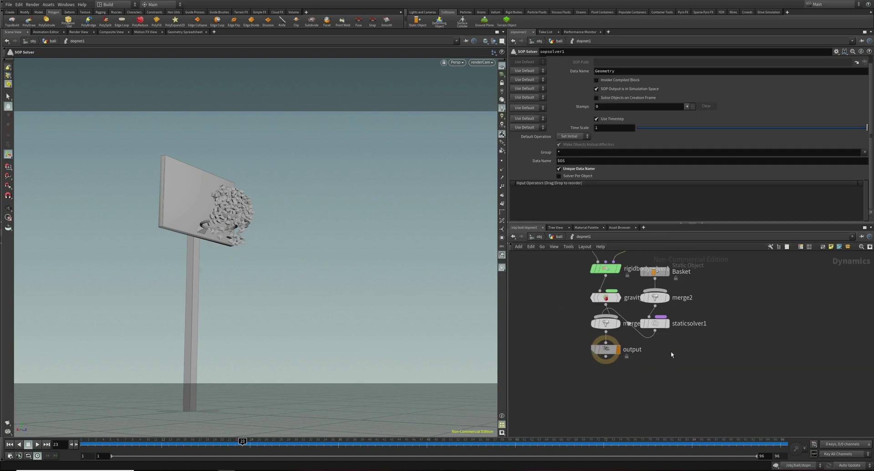
pyautogui.click(657, 273)
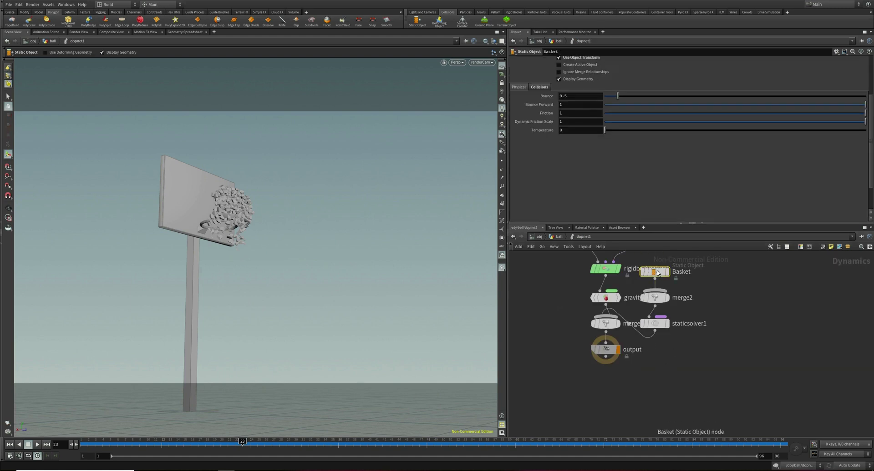
# - Turn on the RBD solver's volume Collision Guide and the Bullet guide geometry for the Basket static object
pyautogui.click(542, 88)
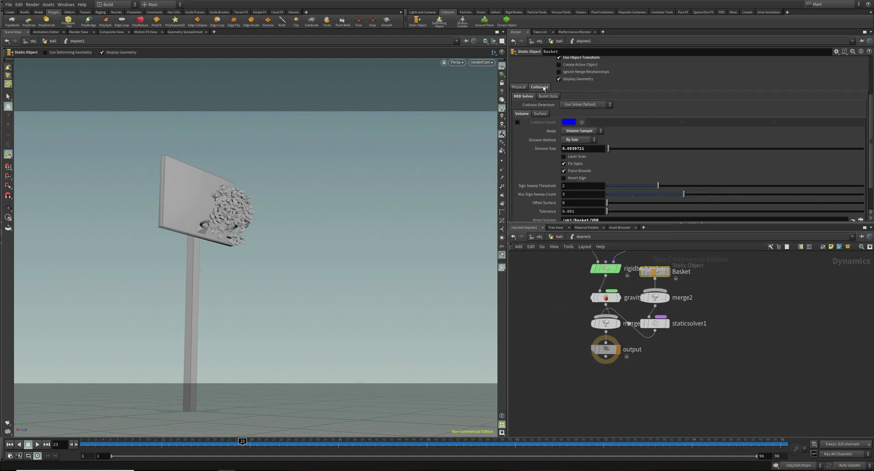
pyautogui.click(518, 123)
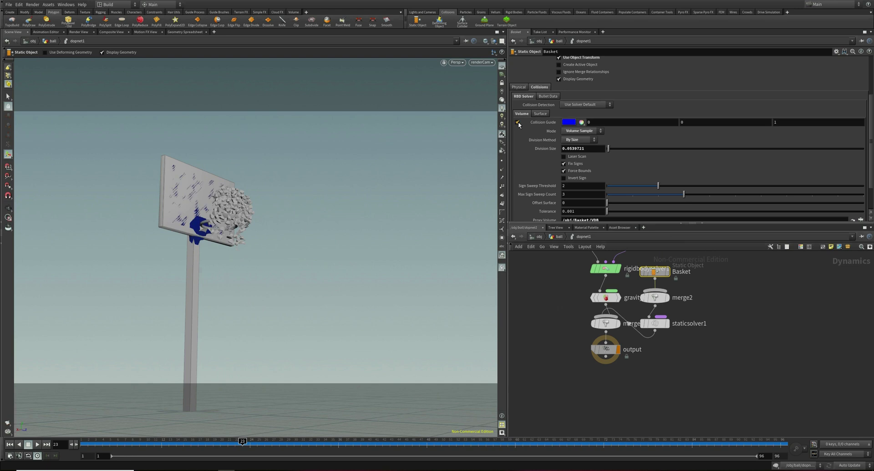
pyautogui.click(550, 96)
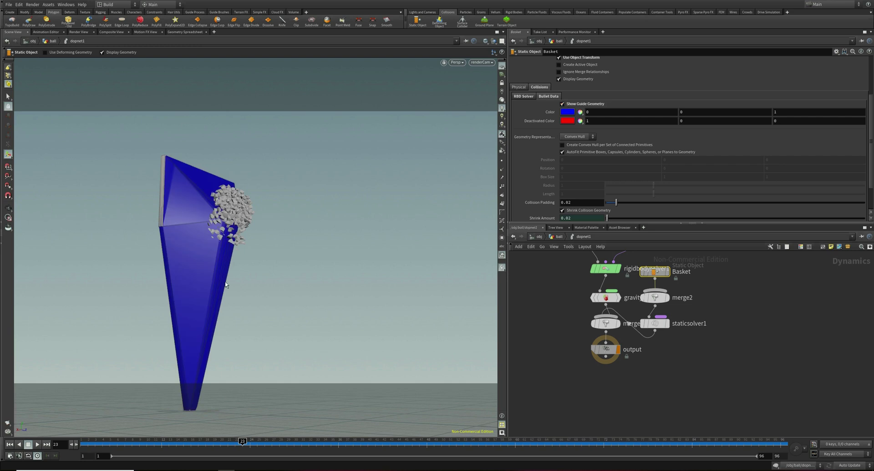
# - Examine the Basket's Bullet collision shape from several angles outside the camera view and scrub back to frame 18, before the impact
pyautogui.press('Escape')
pyautogui.moveTo(273, 243); pyautogui.dragTo(296, 245)
pyautogui.press('Return')
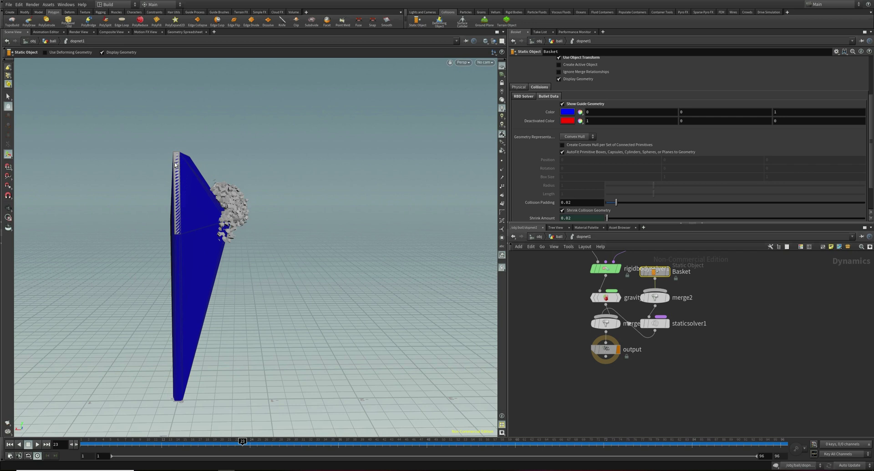
pyautogui.moveTo(183, 323); pyautogui.dragTo(254, 296)
pyautogui.click(296, 440)
pyautogui.moveTo(295, 439); pyautogui.dragTo(211, 426)
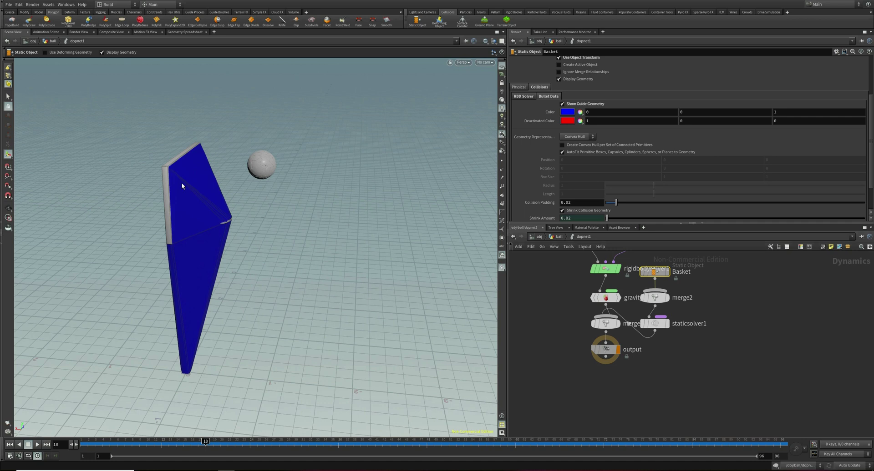